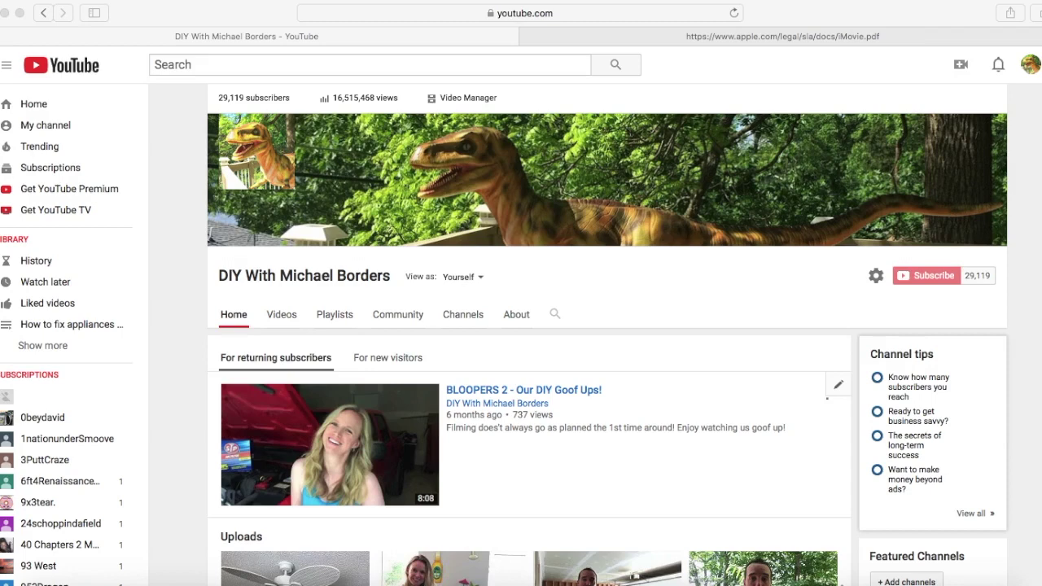
Bring the Safari window showing YouTube into focus
click(455, 97)
Open the Videos list and view the copyright claim behind the ceiling fan video's Off monetization
click(462, 100)
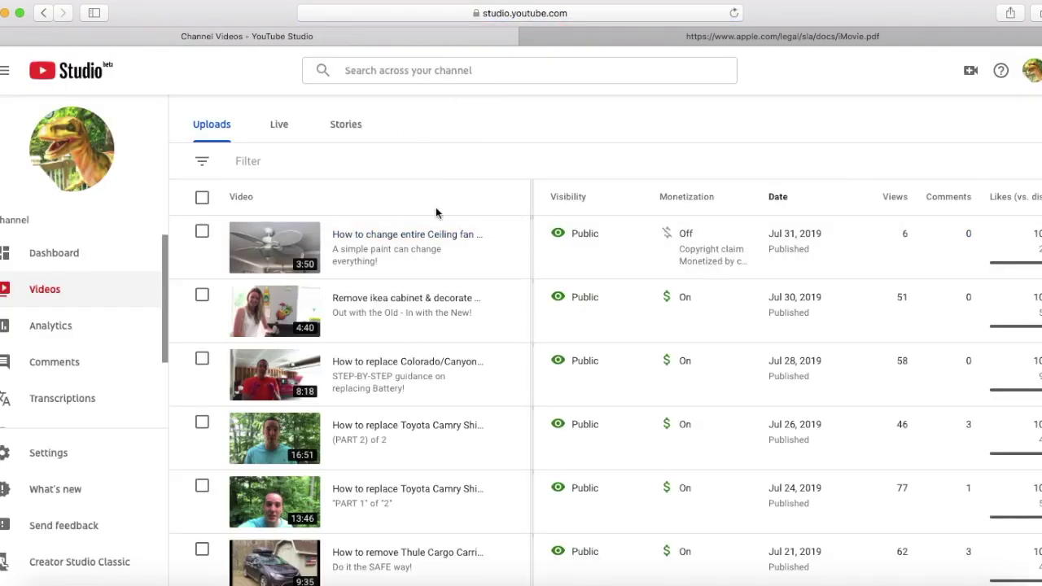
mouse_move(687, 193)
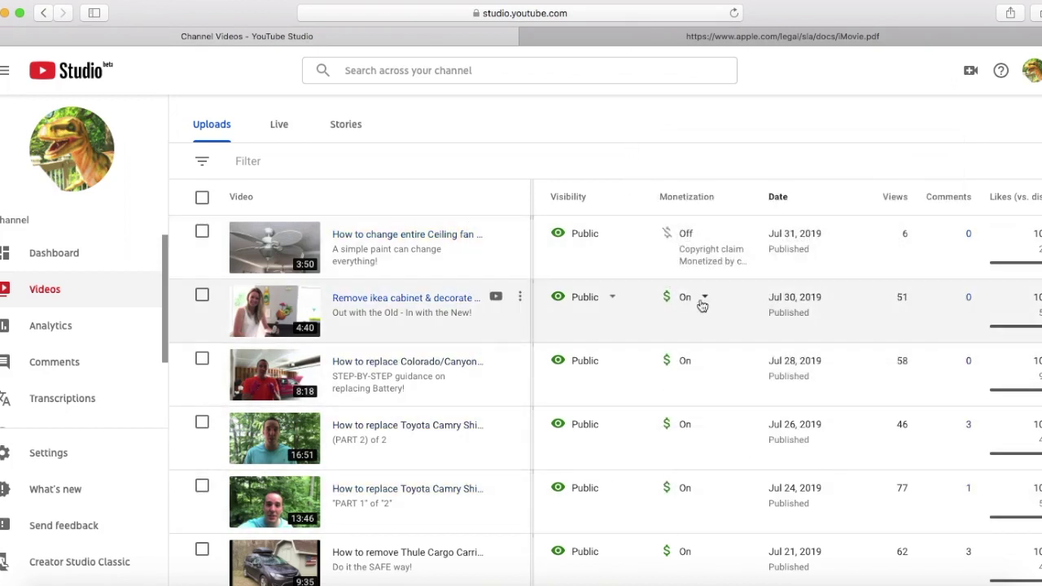
mouse_move(690, 235)
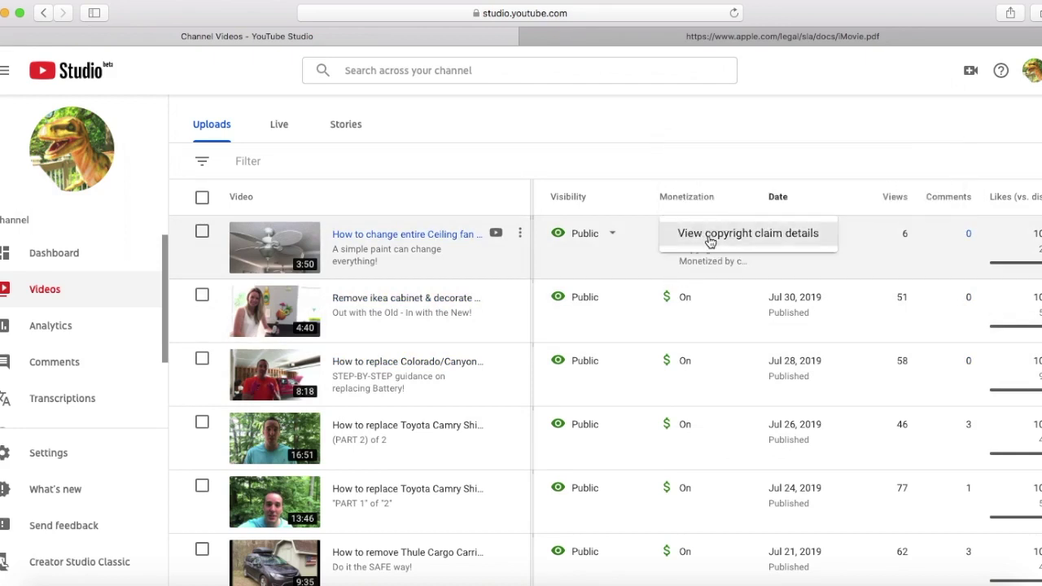
click(710, 237)
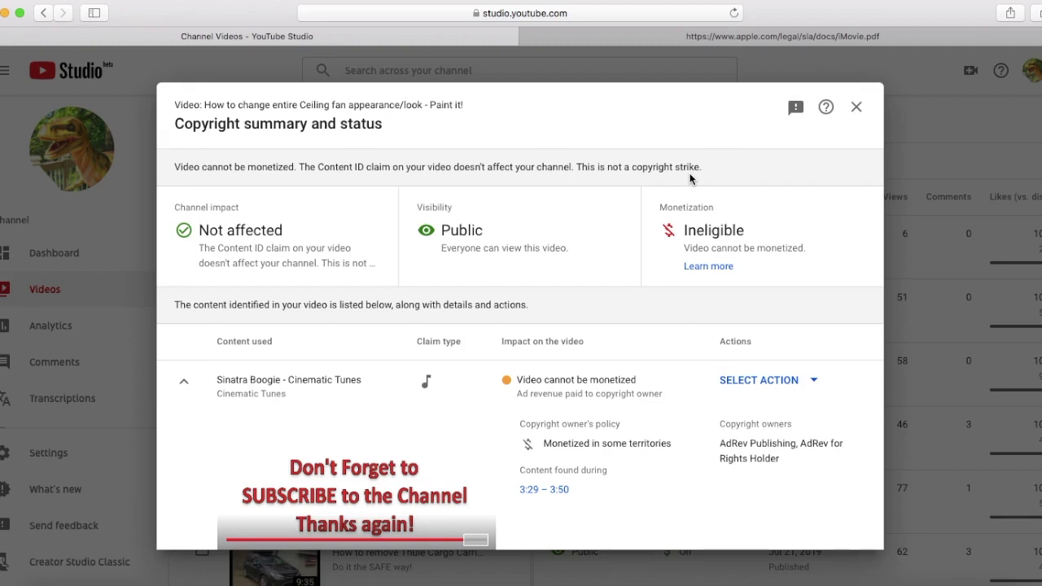
Review the Sinatra Boogie - Cinematic Tunes claim details and choose Dispute from its actions
scroll(689, 178, down, 1)
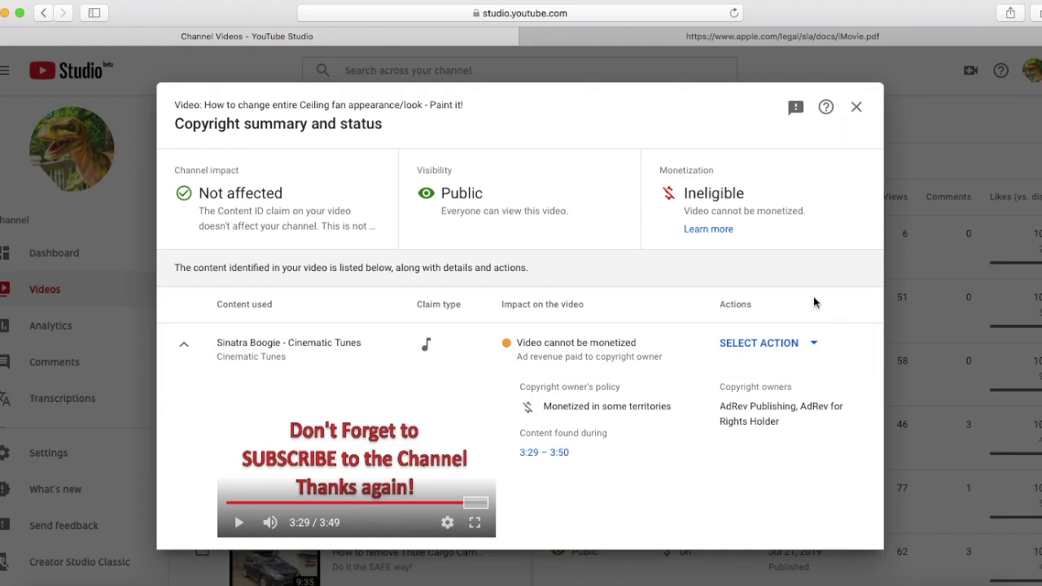
click(817, 345)
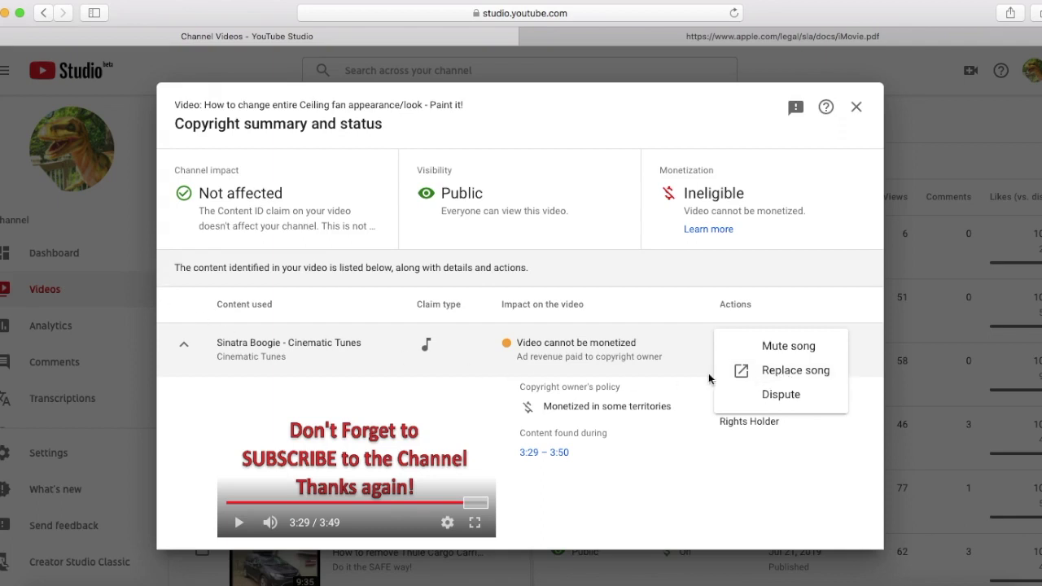
click(750, 398)
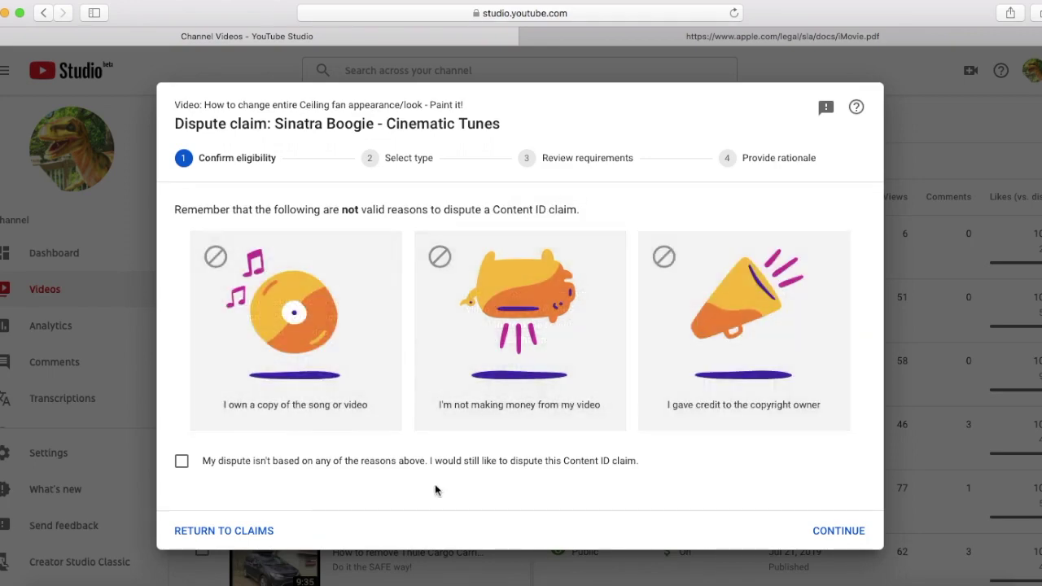
Dispute on License grounds, confirming eligibility and owner permission, and begin typing the Apple license rationale
click(181, 462)
click(840, 534)
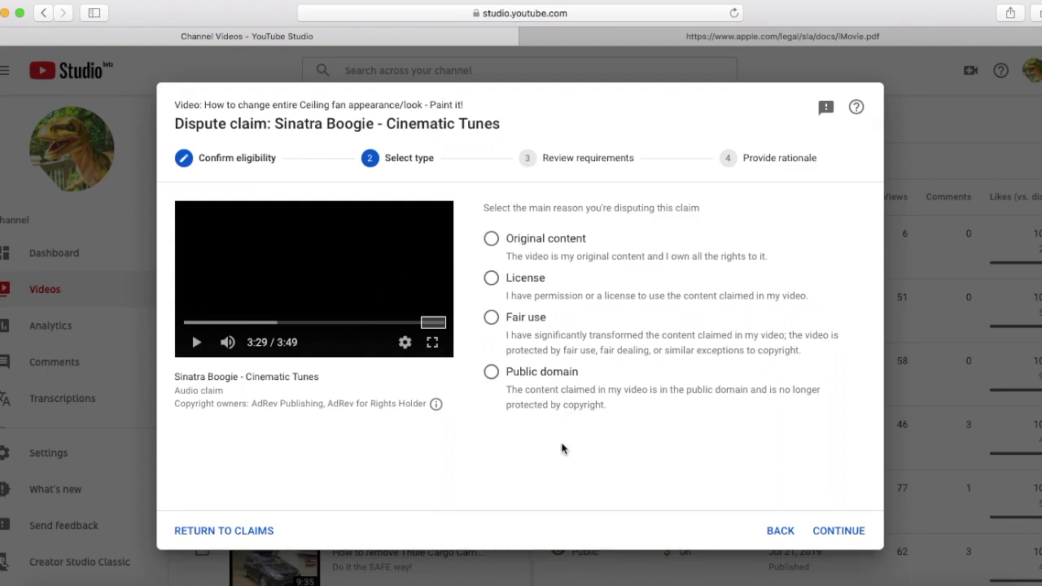
click(492, 279)
click(837, 530)
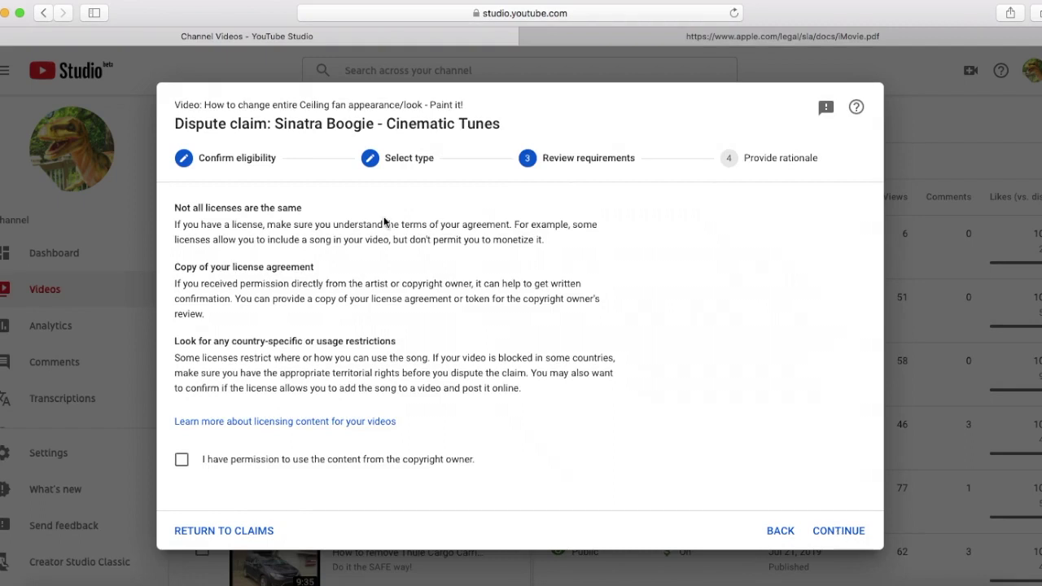
click(183, 457)
click(840, 529)
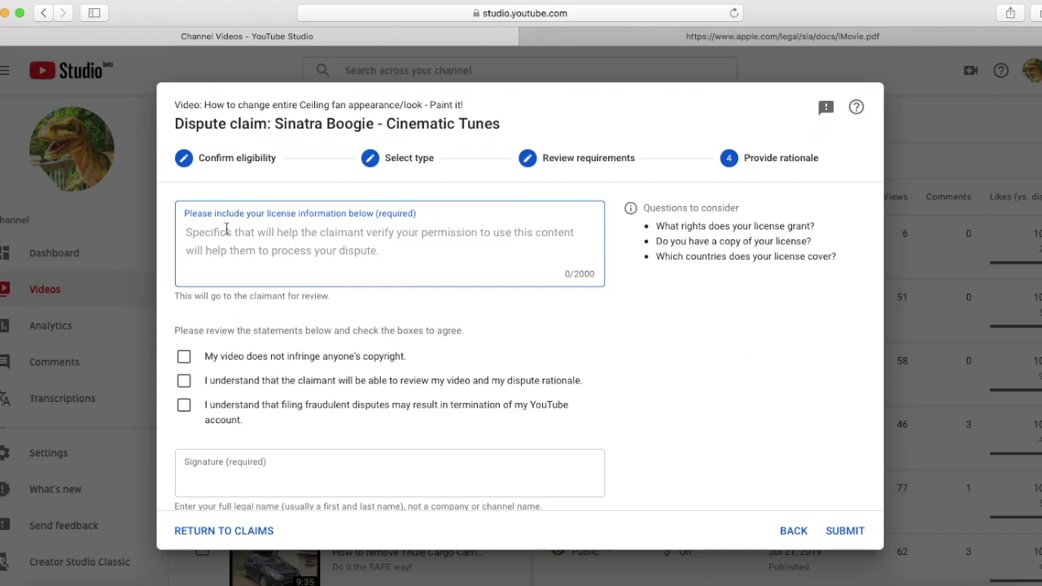
text(I am licen)
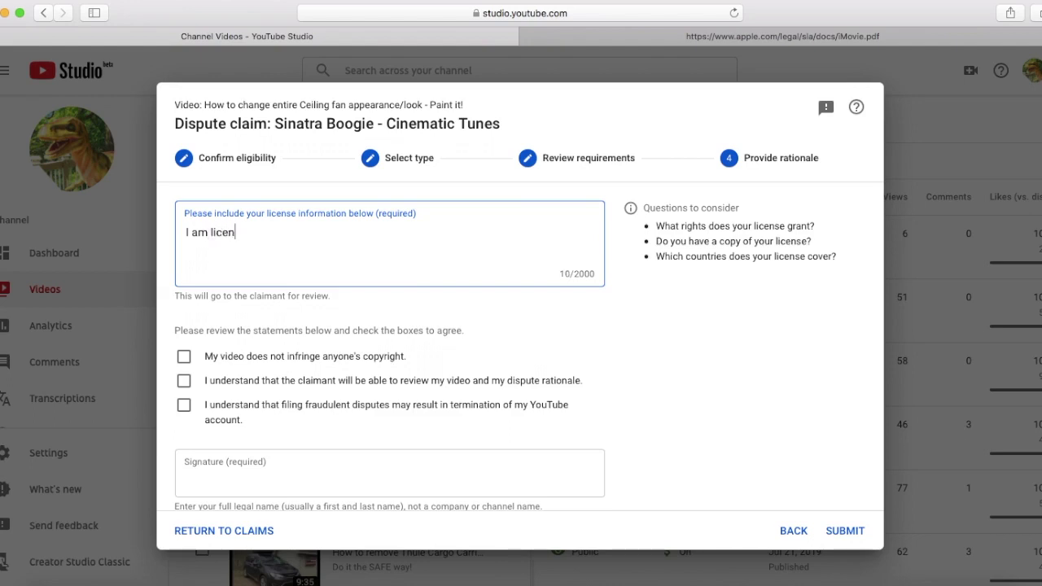
text(sed by Apple, Inc. to us)
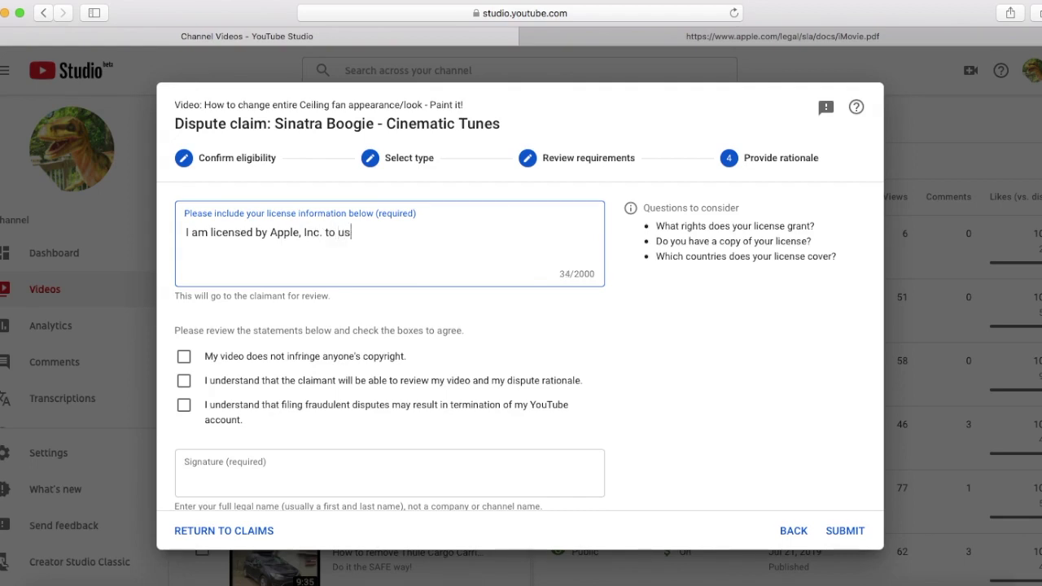
text(e "Sanatra Bo)
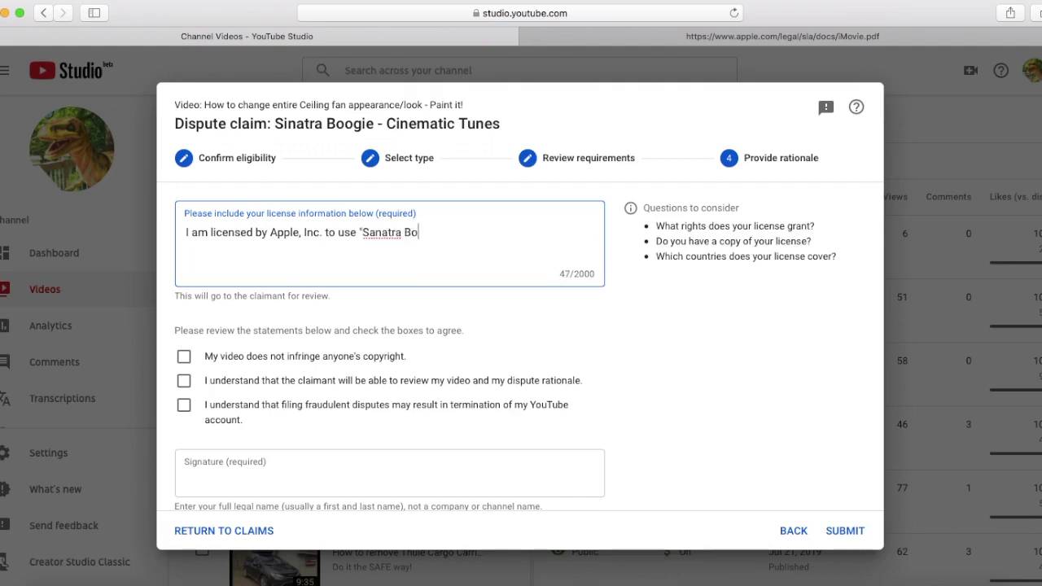
text(ogie - Cinemati)
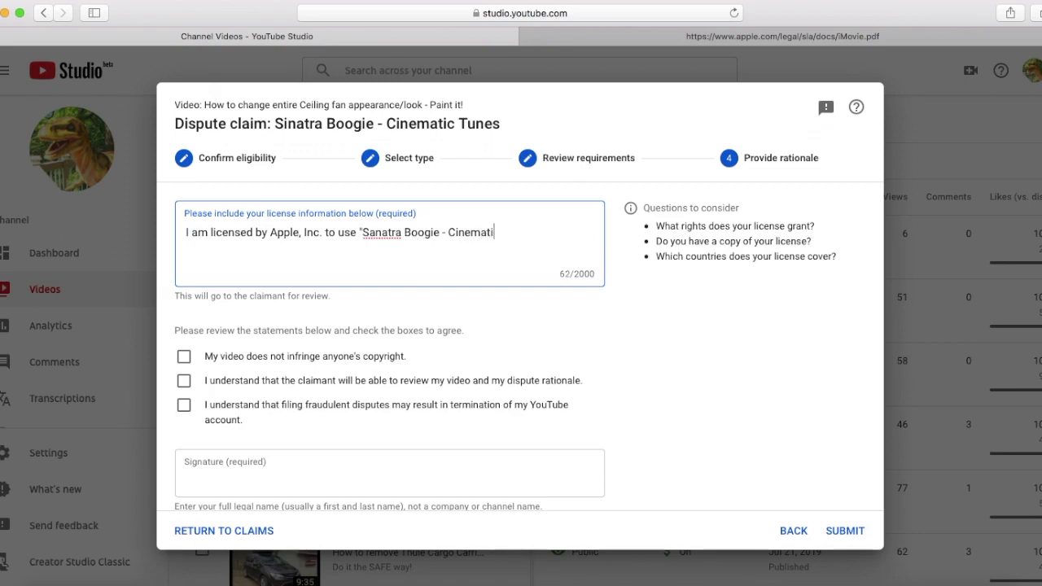
text(c Tunes" which is )
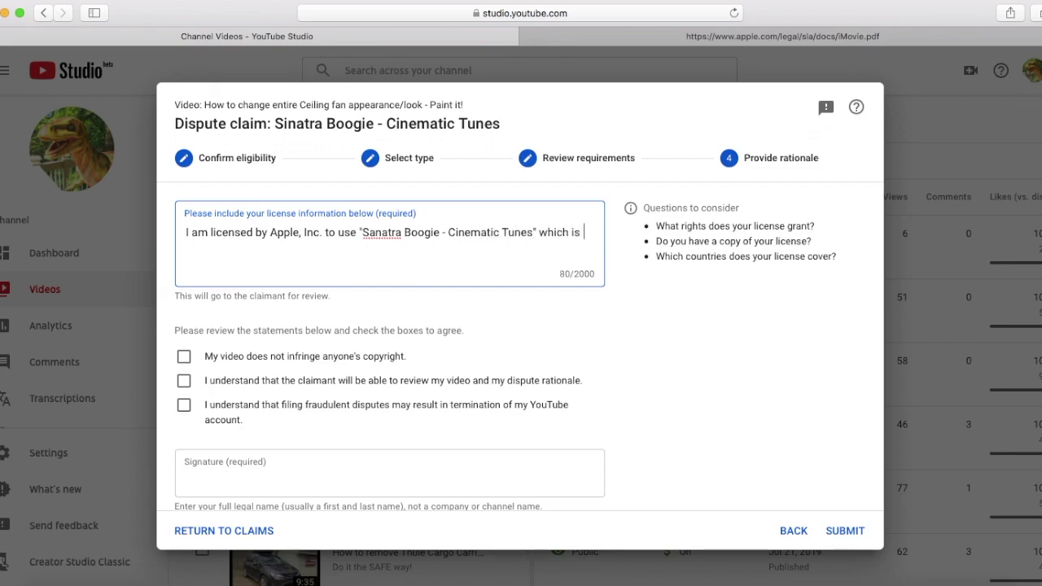
text(provided in the iMo)
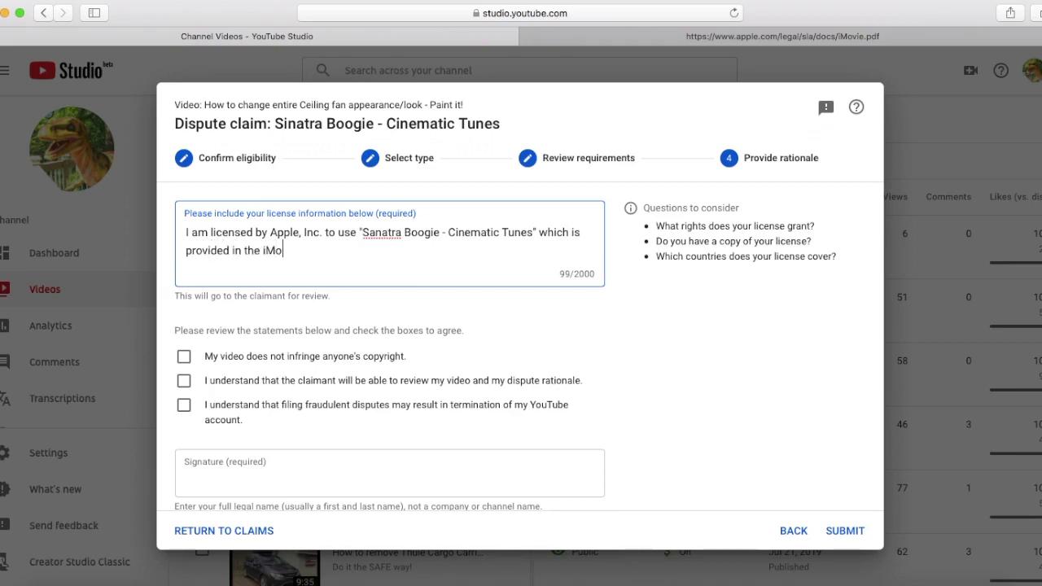
text(vie App fro)
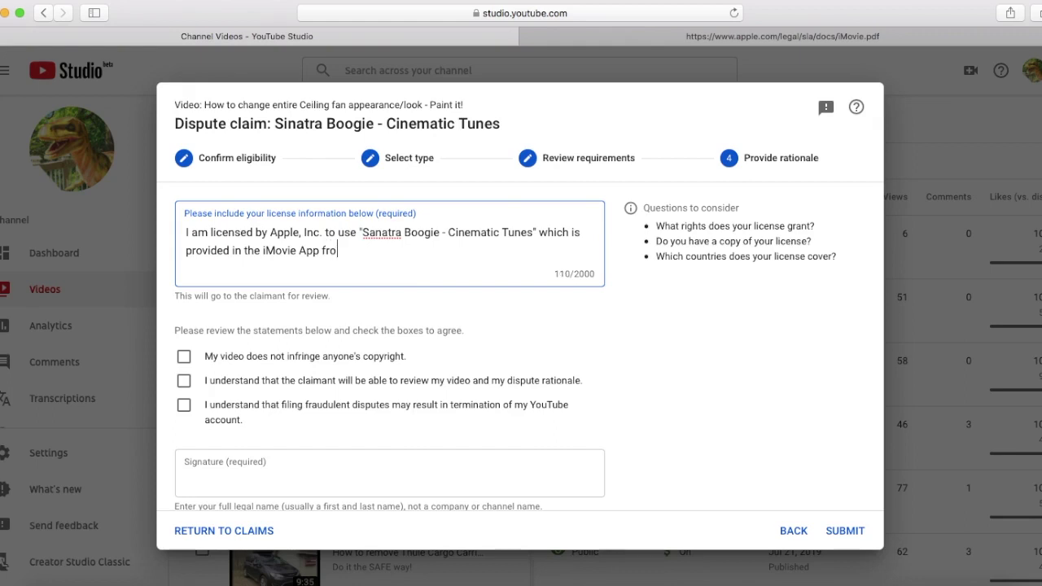
text(m Apple Inc.)
Finish the rationale with a 'License:' line followed by the pasted iMovie license PDF link
key(Return)
key(Return)
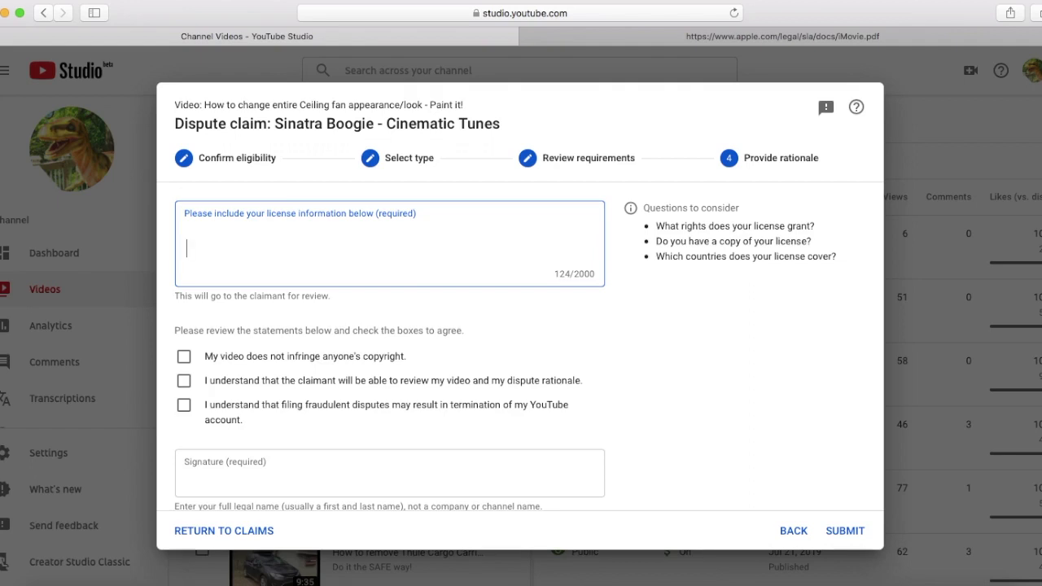
text(License:)
key(Return)
key(Return)
right_click(196, 250)
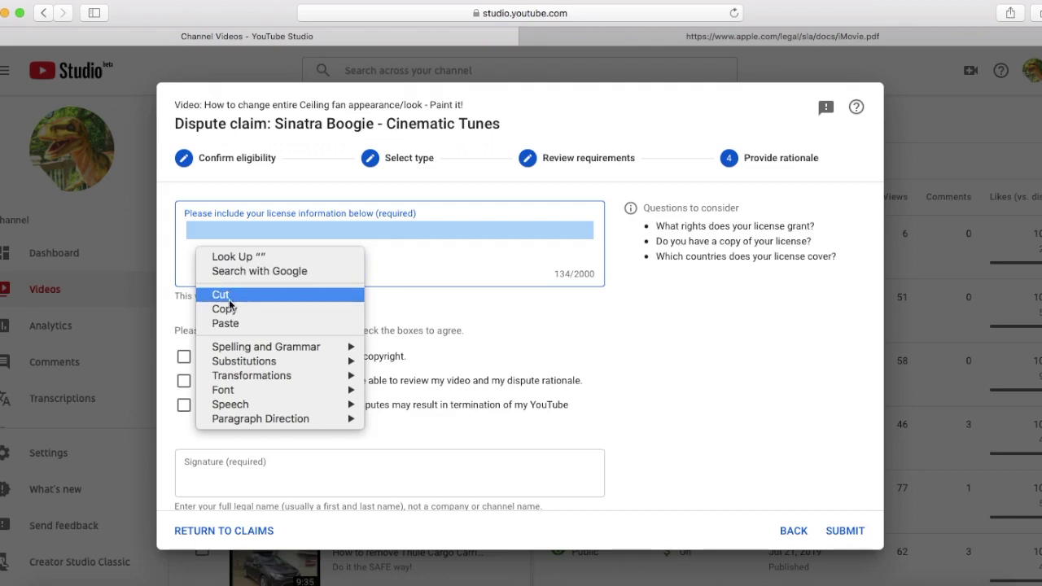
click(233, 325)
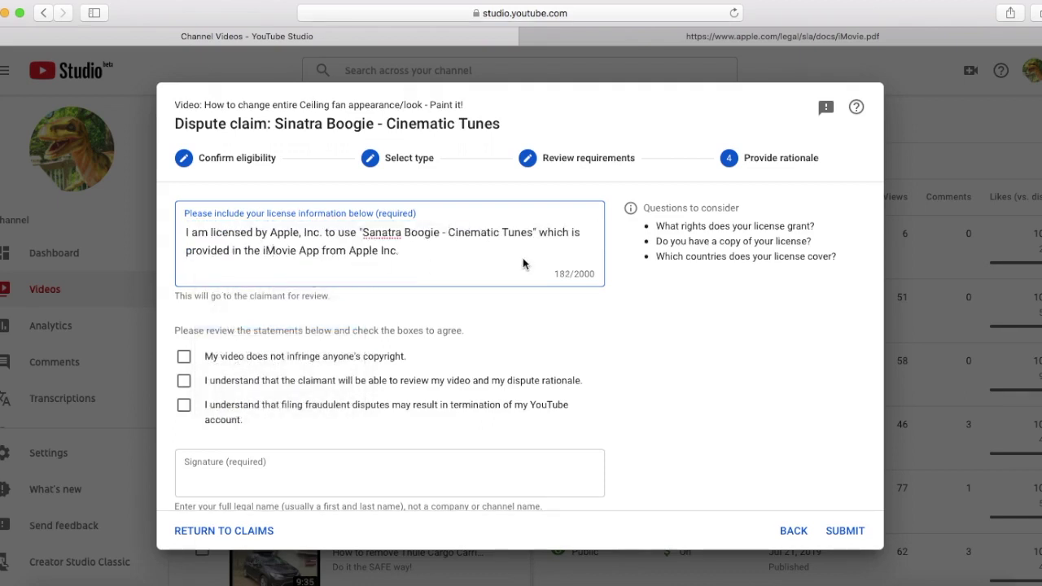
scroll(444, 258, down, 2)
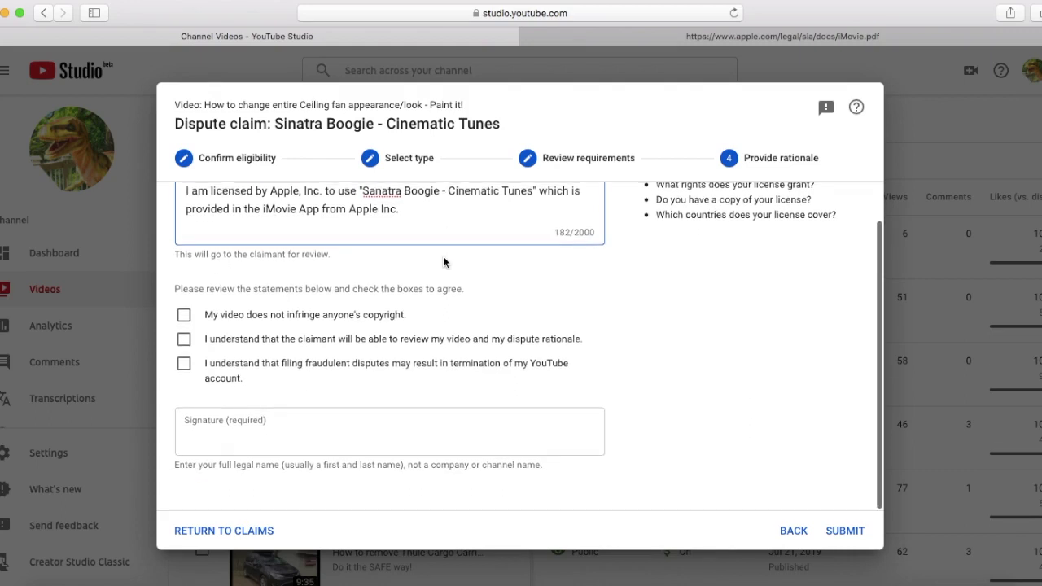
key(Down)
key(Down)
key(Down)
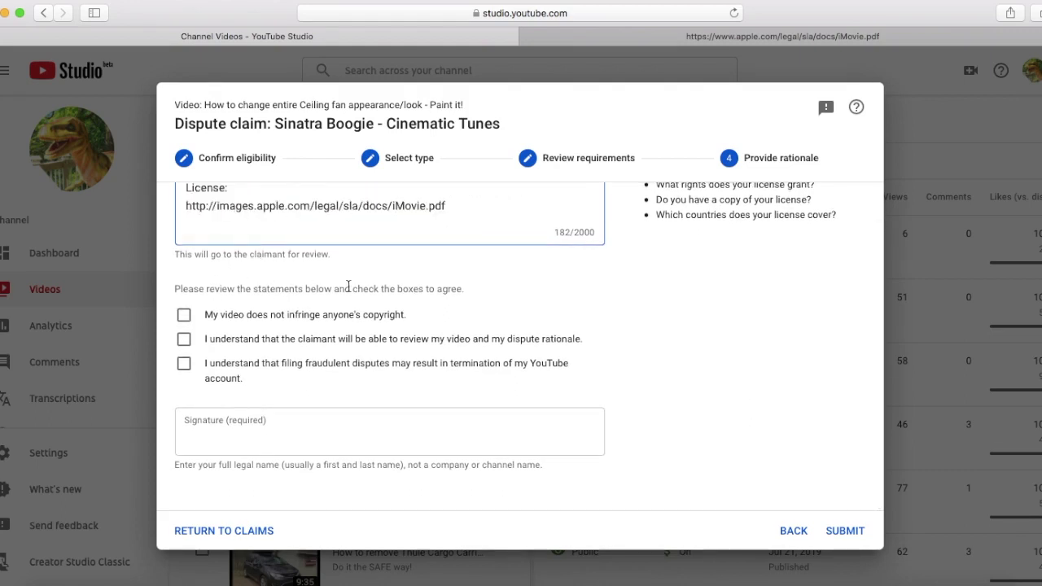
click(252, 289)
Agree to the no-infringement, claimant-review and termination-risk statements, sign with your full name, and submit
click(184, 316)
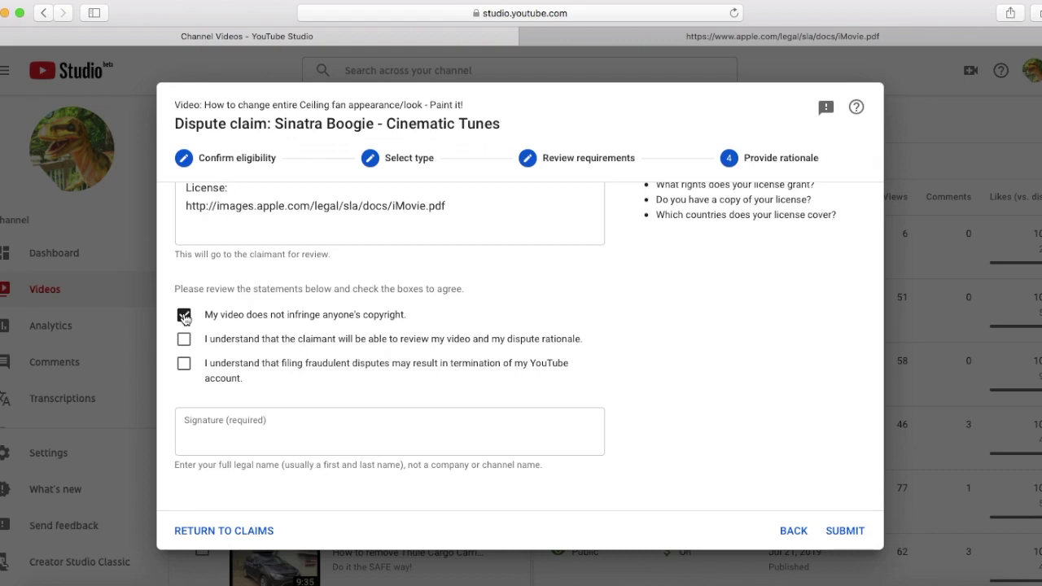
click(185, 341)
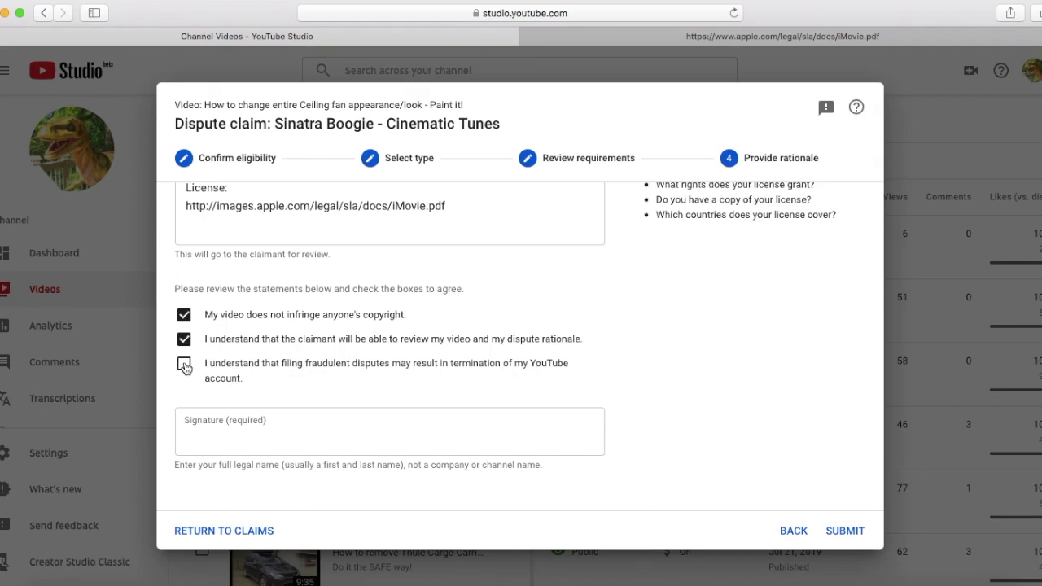
click(184, 366)
click(208, 426)
text(Micha)
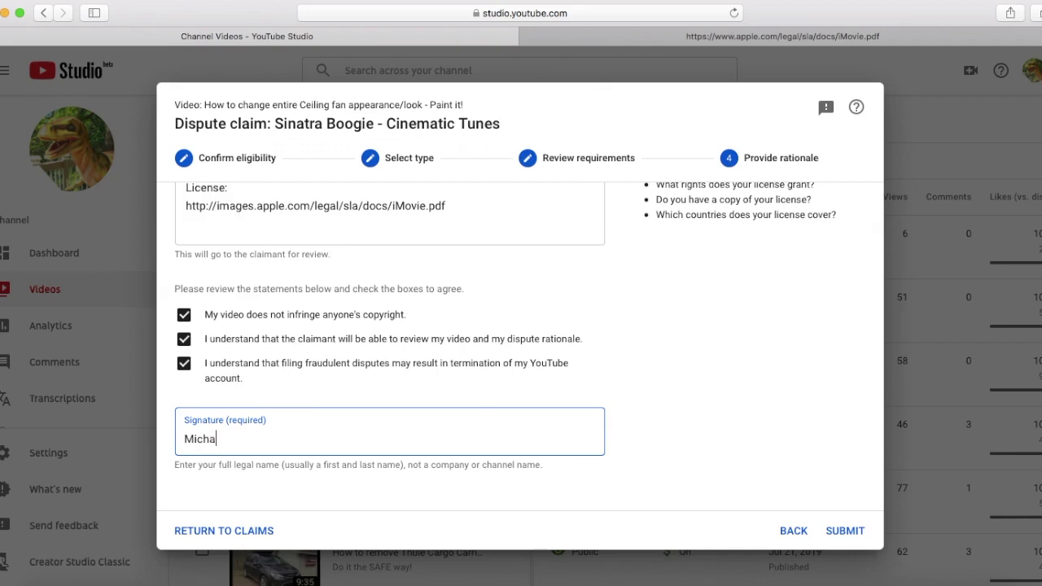
text(el Borders)
click(843, 537)
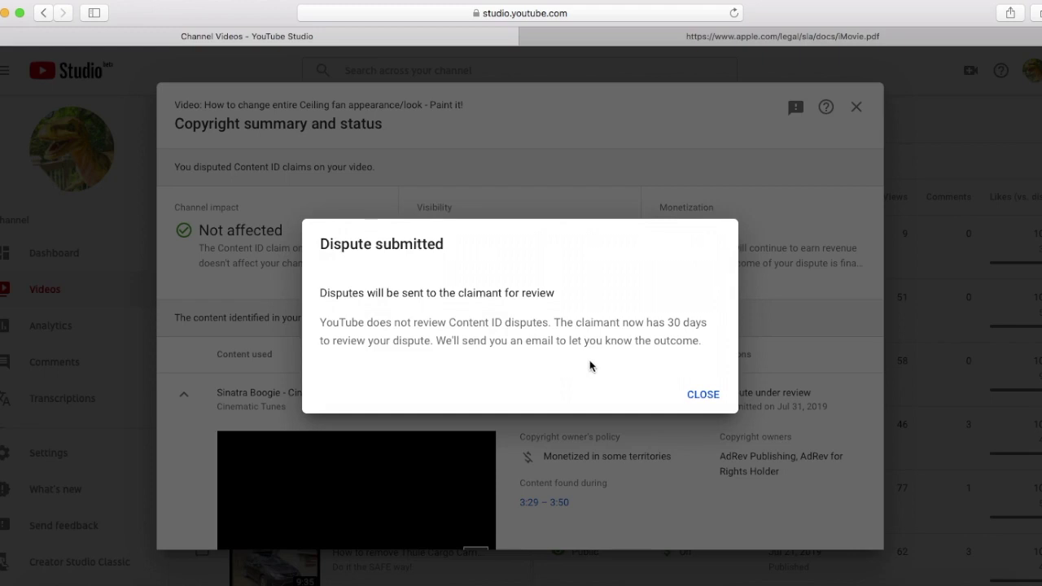
Dismiss the Dispute submitted confirmation and close the copyright summary to return to the uploads list
click(703, 397)
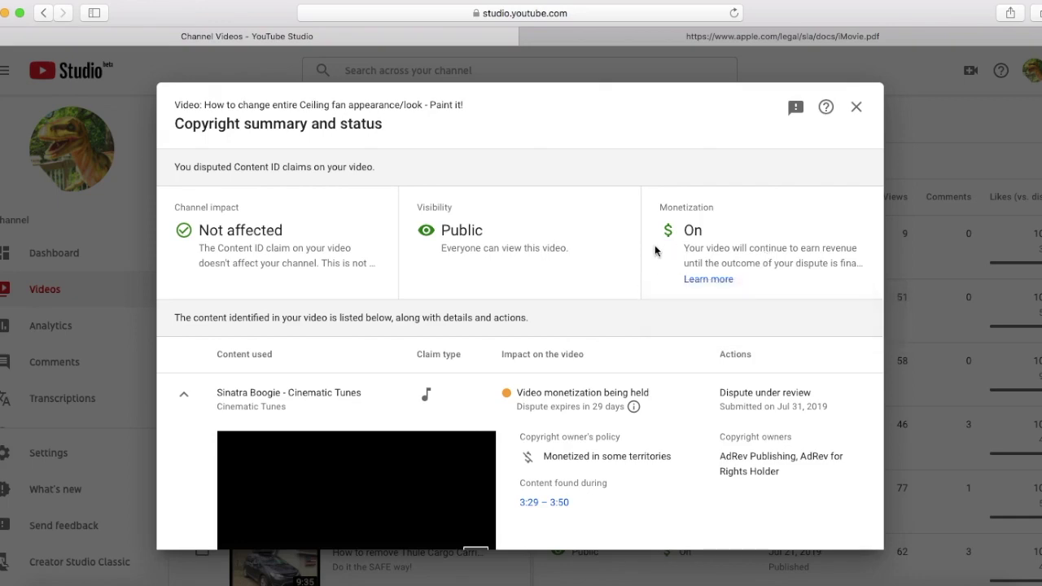
scroll(744, 318, down, 1)
scroll(814, 203, up, 1)
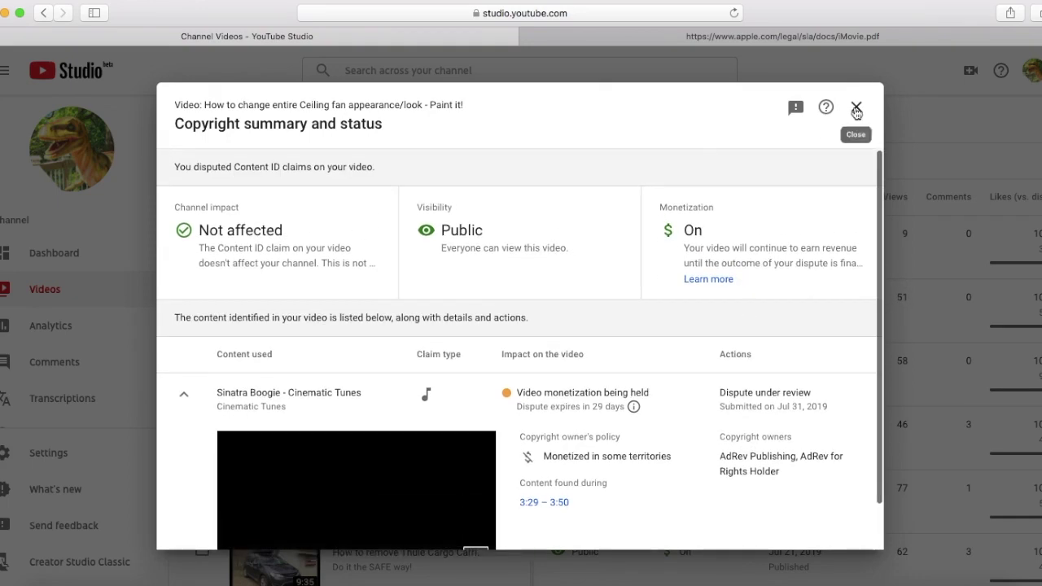
click(855, 107)
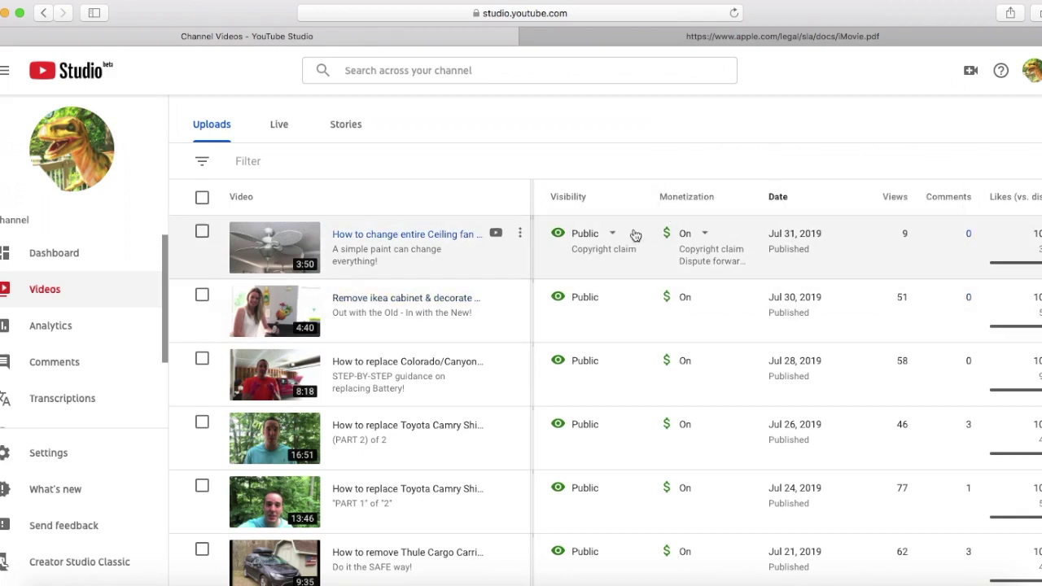
mouse_move(665, 236)
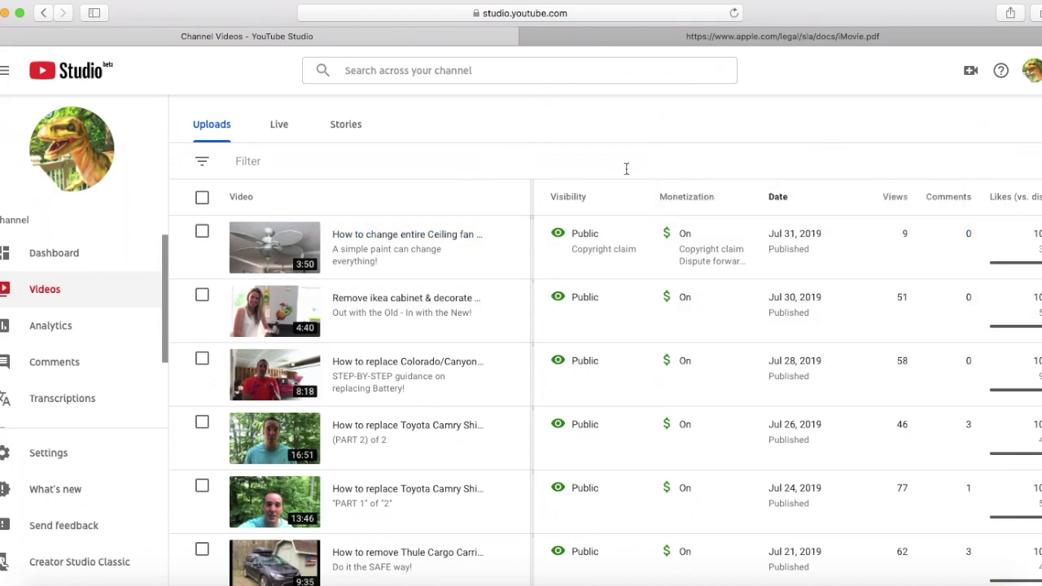
Switch to the Apple iMovie.pdf tab and scroll through the license agreement, back to its first page
click(586, 36)
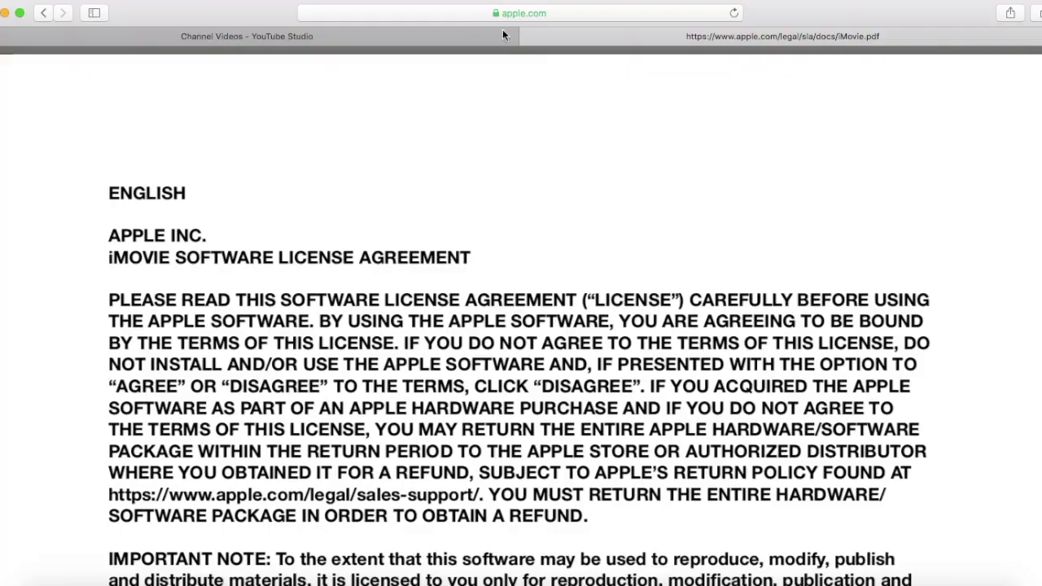
scroll(537, 322, down, 20)
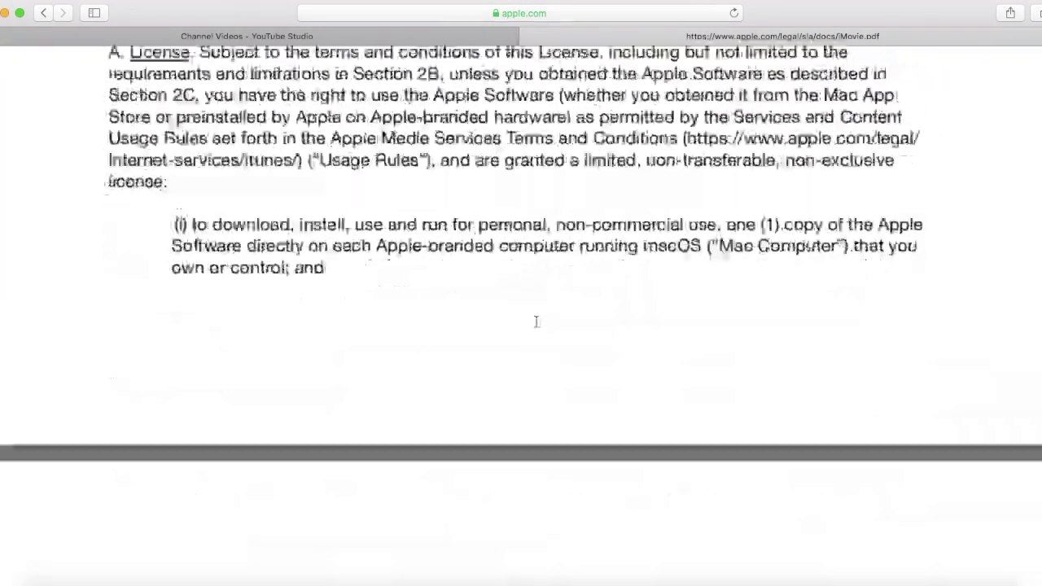
scroll(535, 322, down, 15)
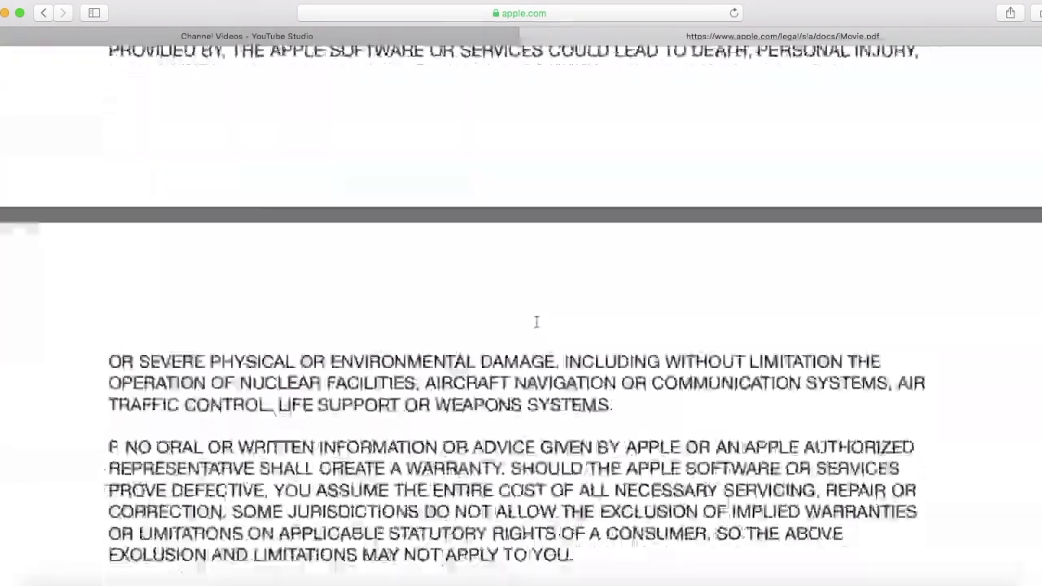
scroll(536, 321, up, 15)
scroll(537, 301, up, 20)
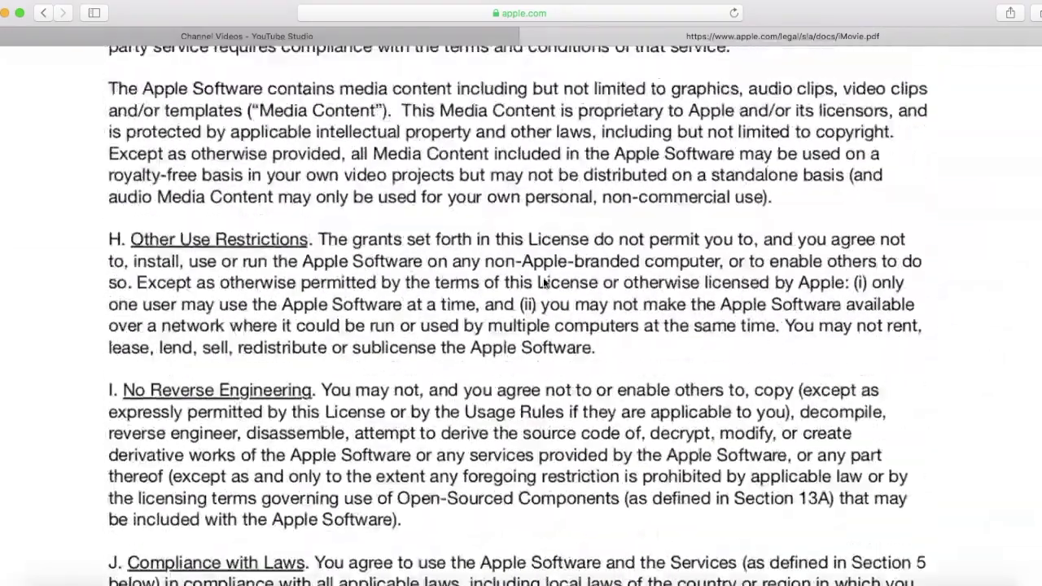
scroll(543, 269, up, 15)
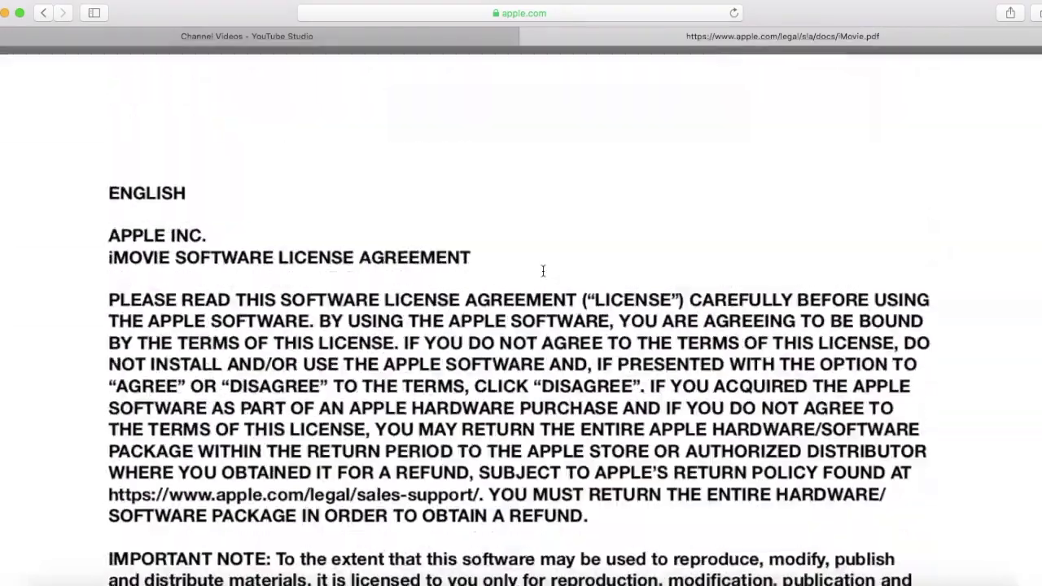